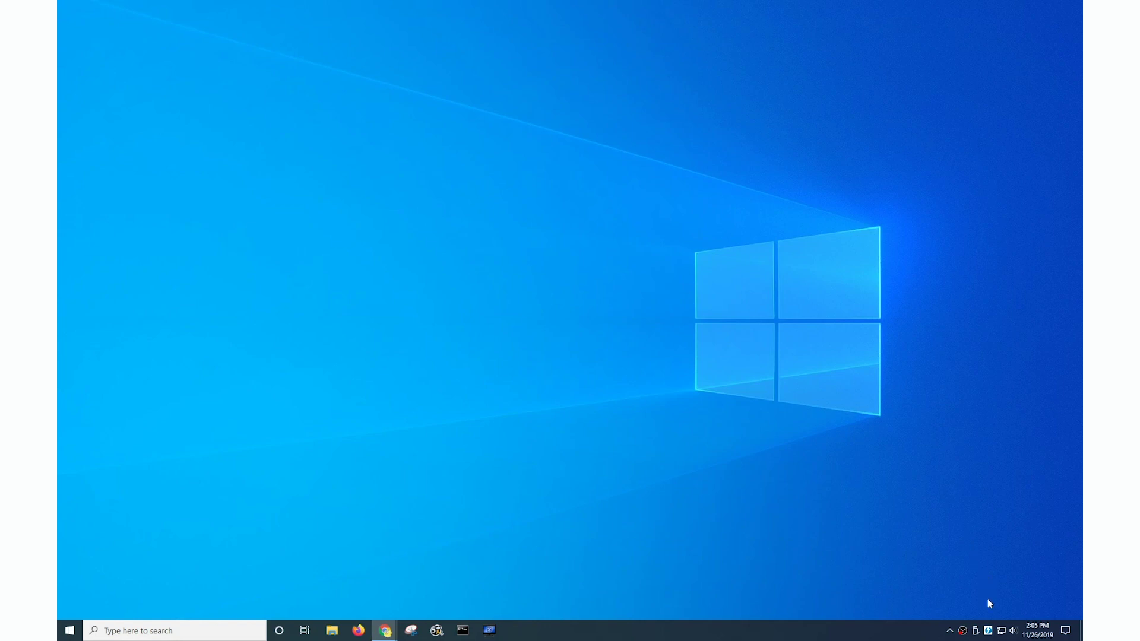
View the attached devices and check the Plugable docking station's details.
right_click(988, 631)
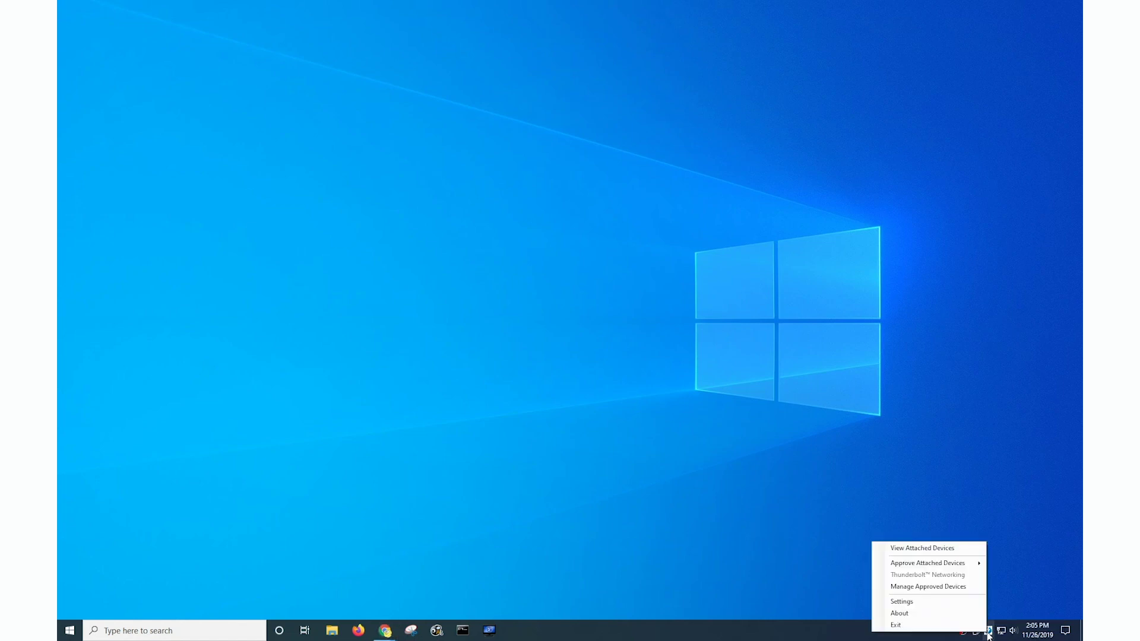
click(945, 549)
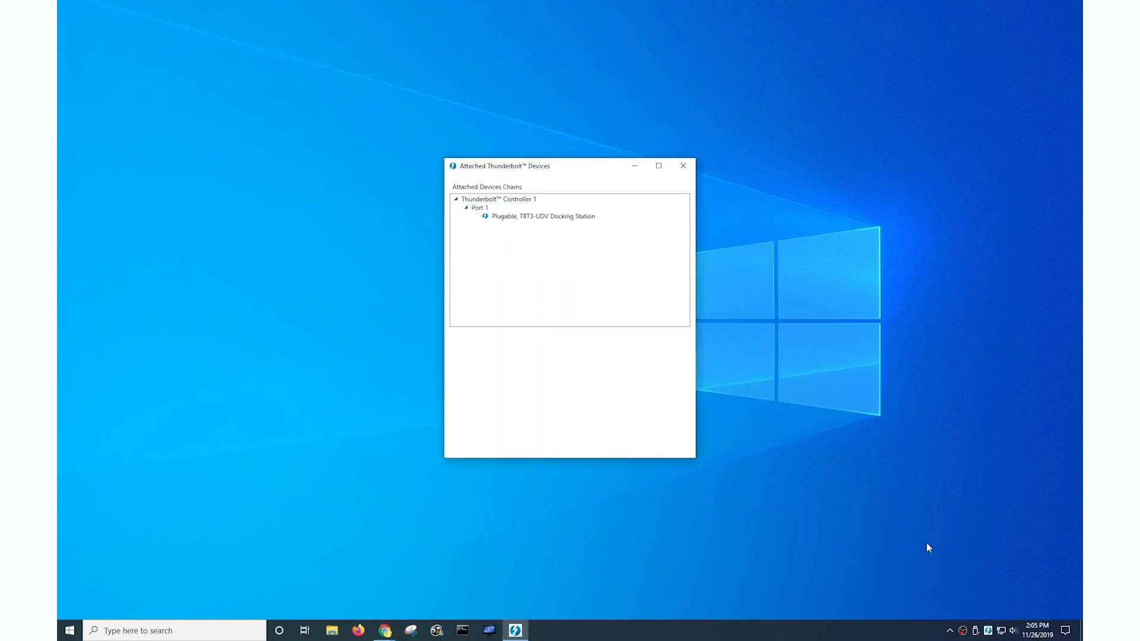
click(530, 218)
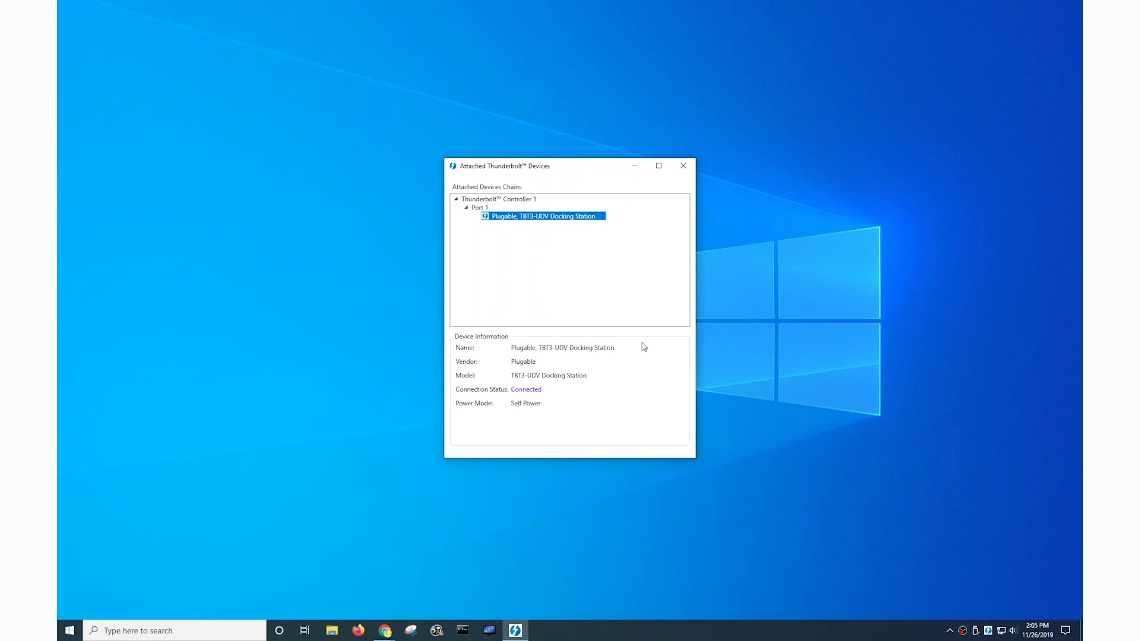
click(683, 165)
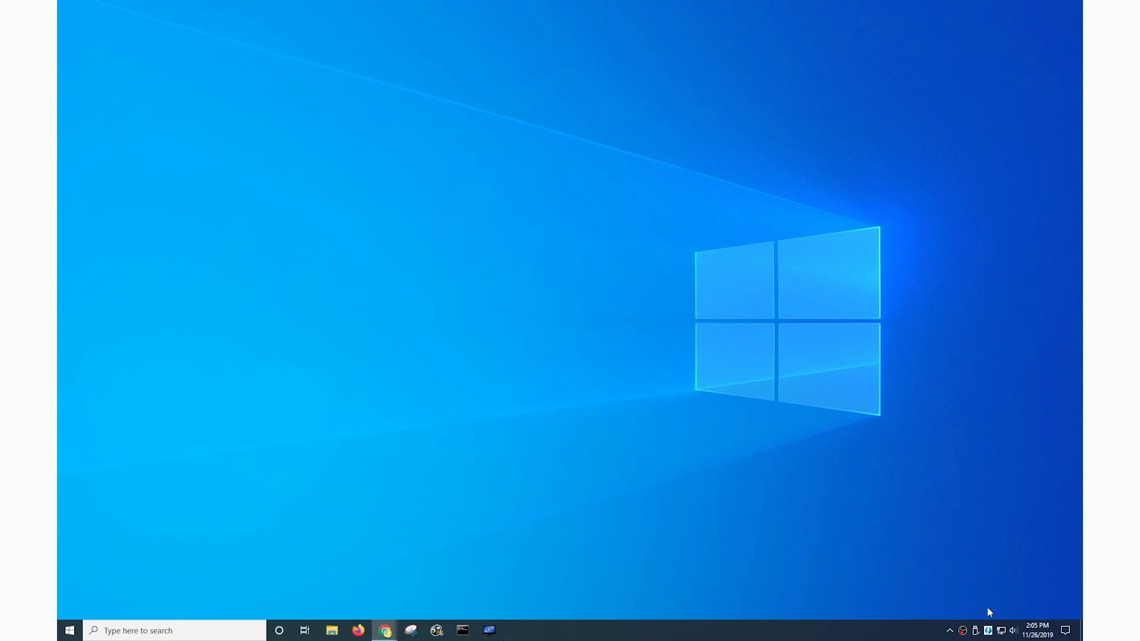
Check the About details (package 17.4.77.400, NVM firmware 33.00), then close that window.
right_click(988, 631)
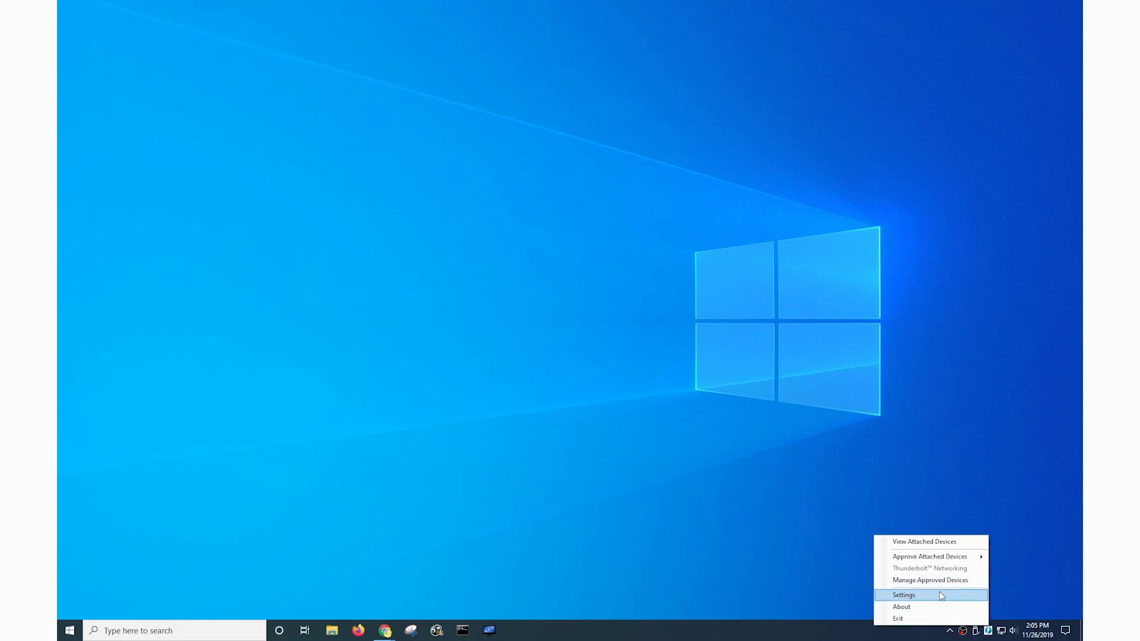
click(917, 607)
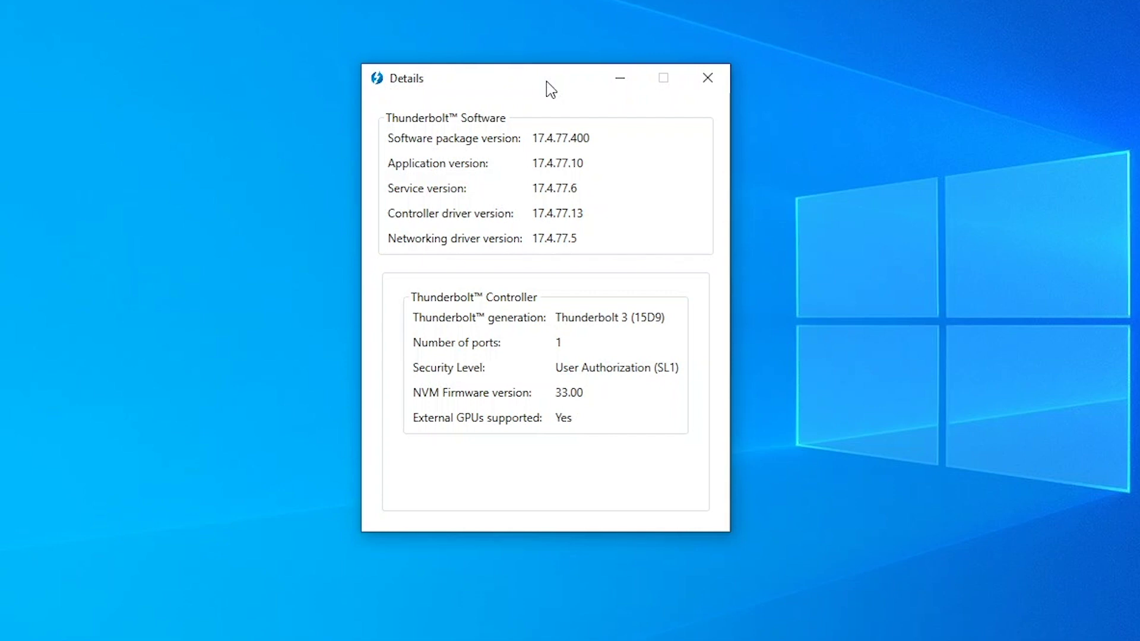
drag(546, 81, 503, 58)
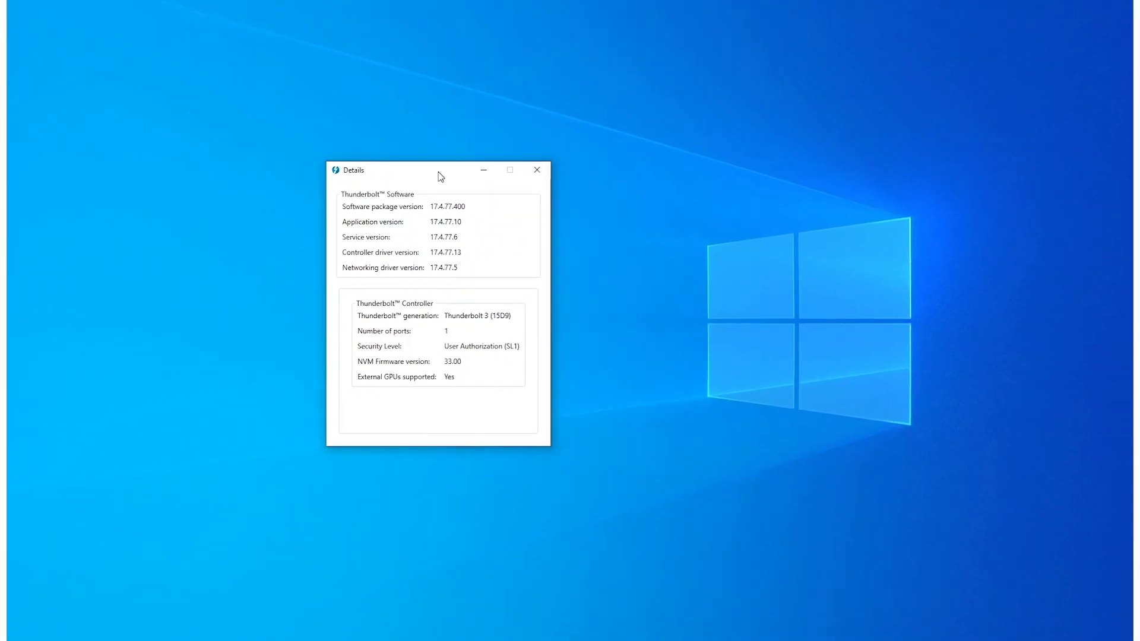
drag(441, 176, 256, 207)
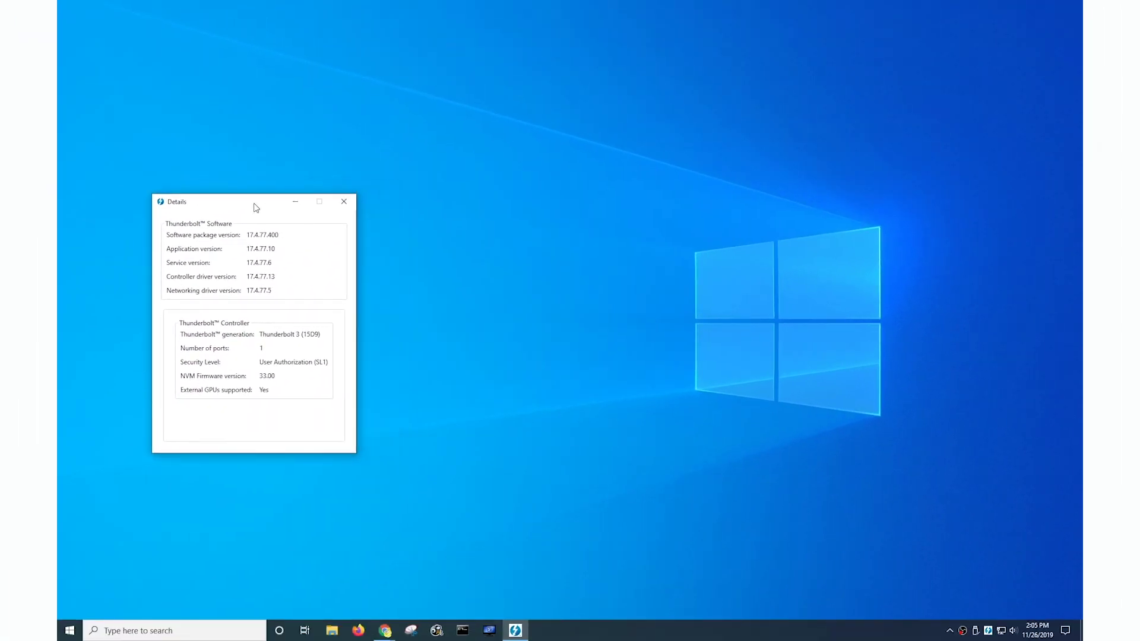
click(344, 201)
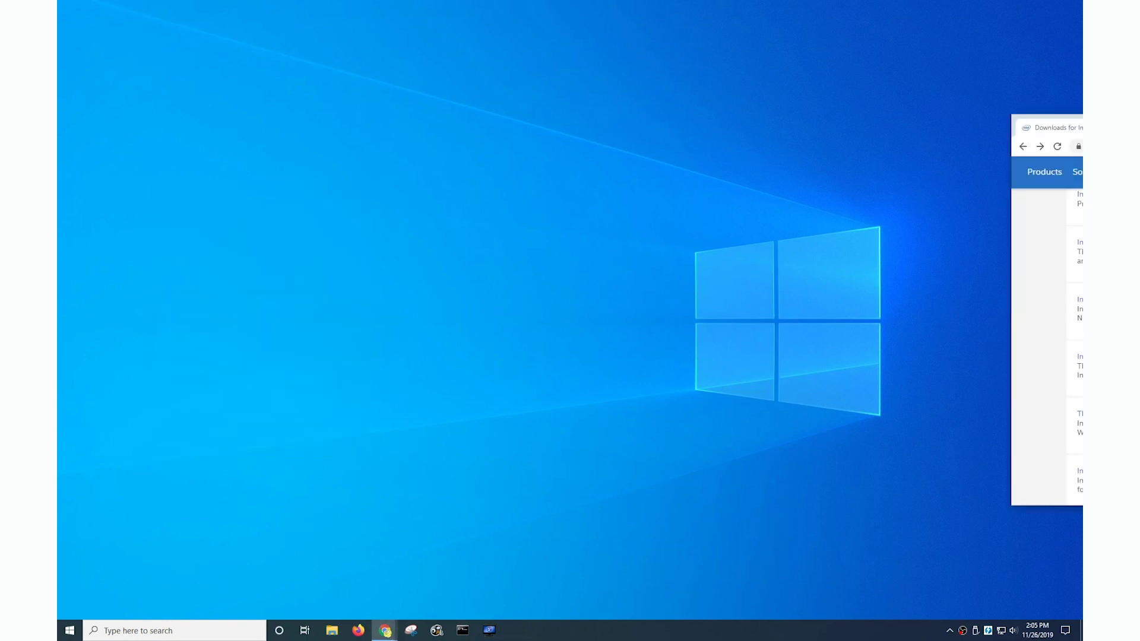
Bring the Intel NUC7i7BNH download page on screen, enlarge it and scroll the driver table.
drag(1082, 122, 492, 117)
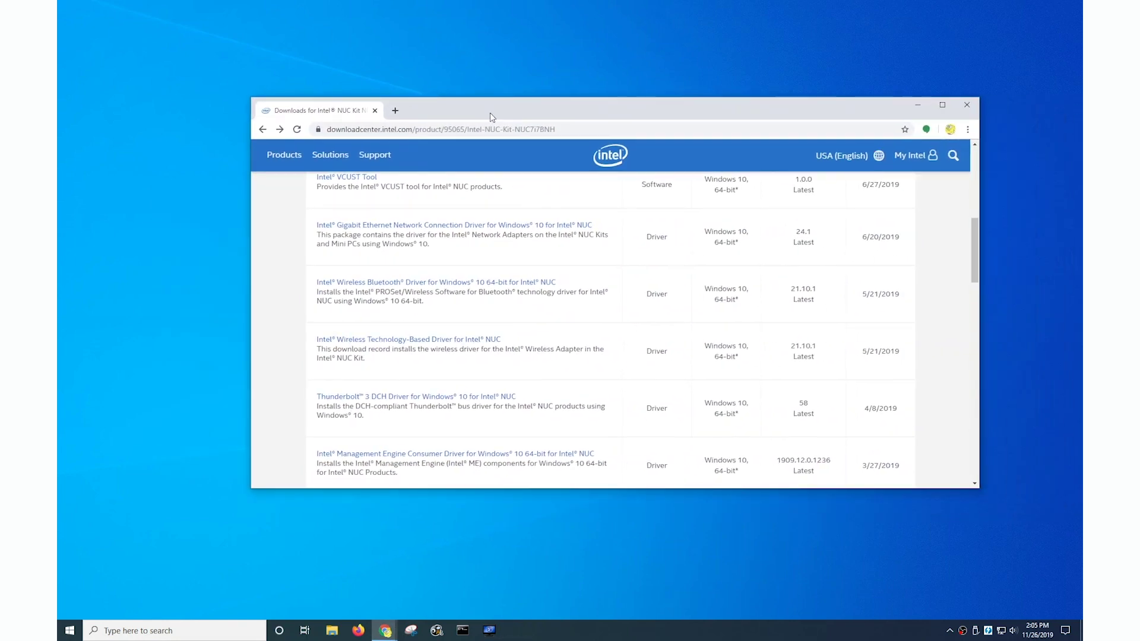
scroll(475, 207, up, 7)
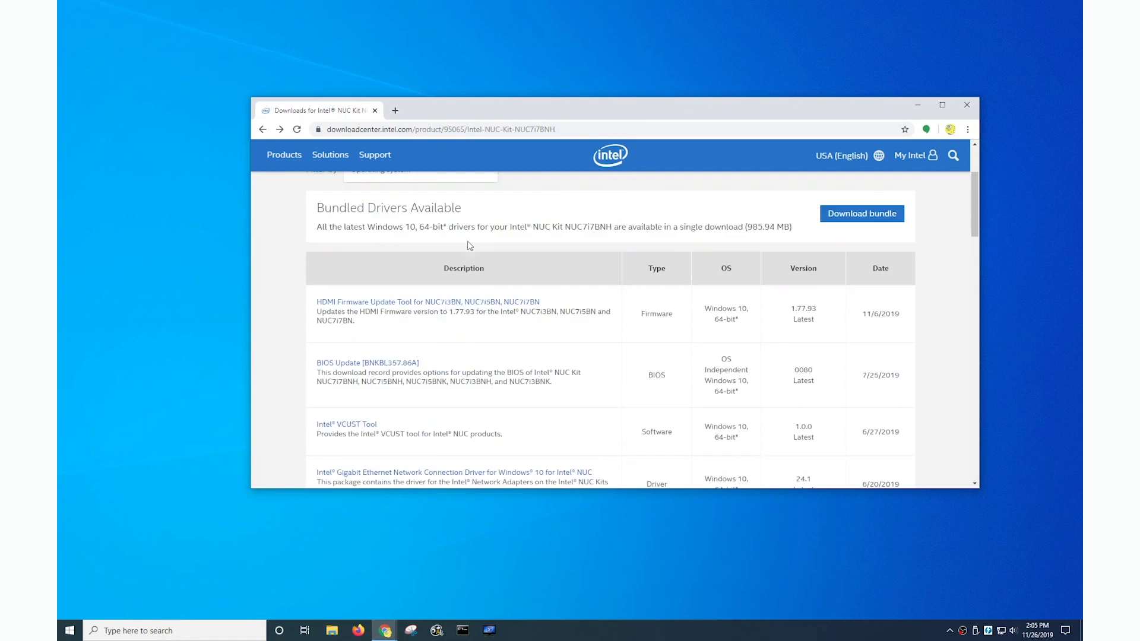
drag(489, 108, 414, 58)
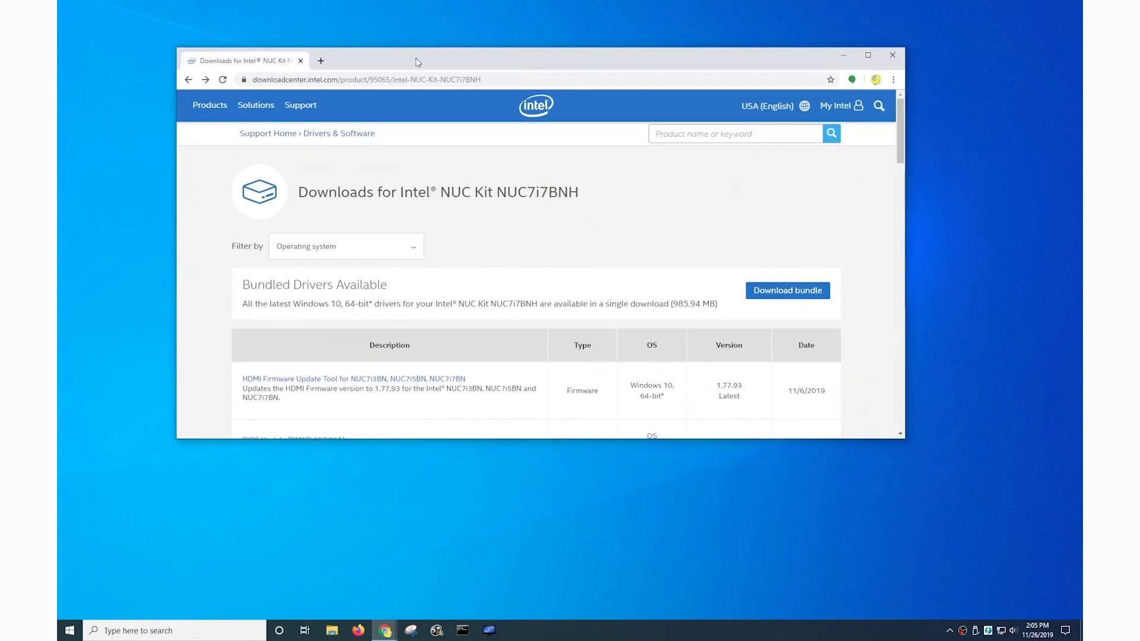
drag(902, 440, 969, 577)
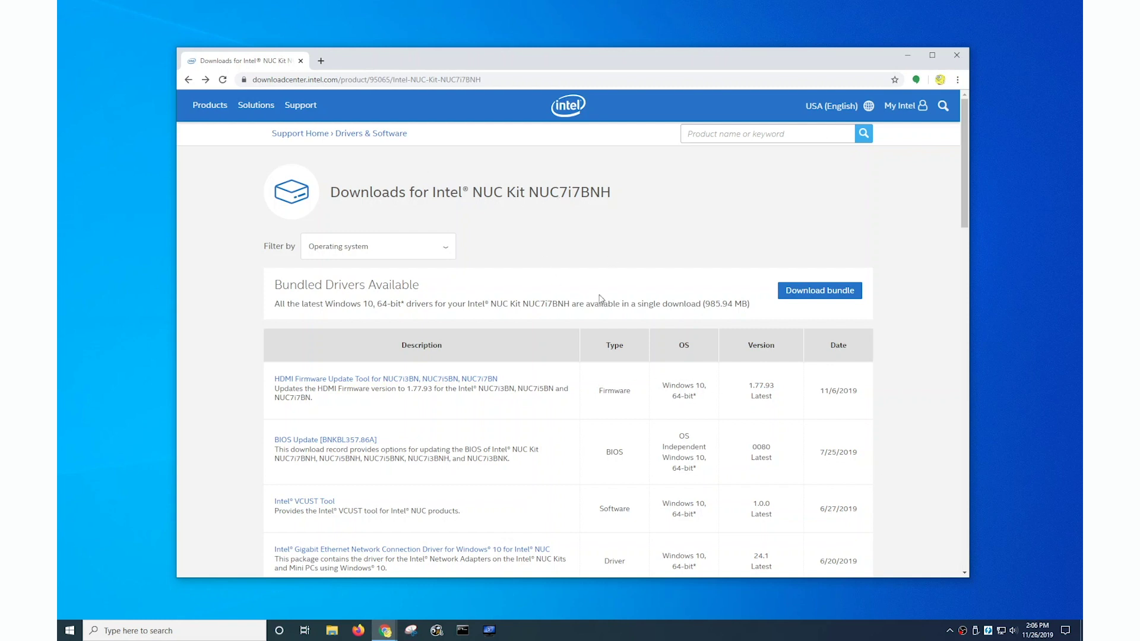
scroll(600, 372, down, 3)
scroll(600, 371, down, 5)
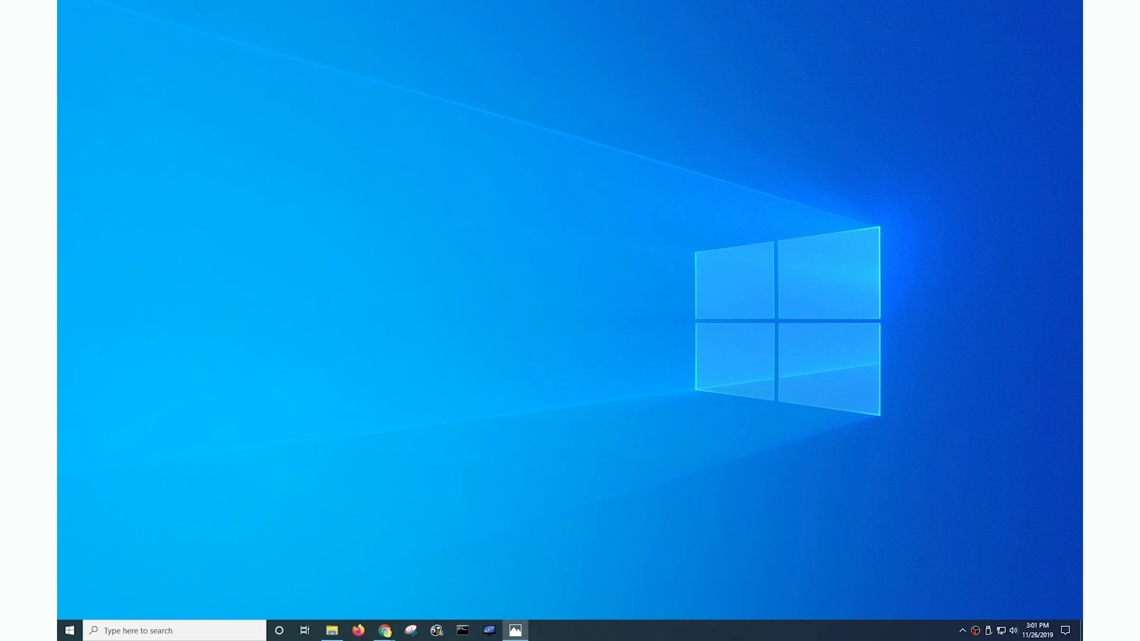
Show the Thunderbolt Control Center installed-notification screenshot in Photos and expand the hidden tray icons.
drag(1082, 21, 890, 19)
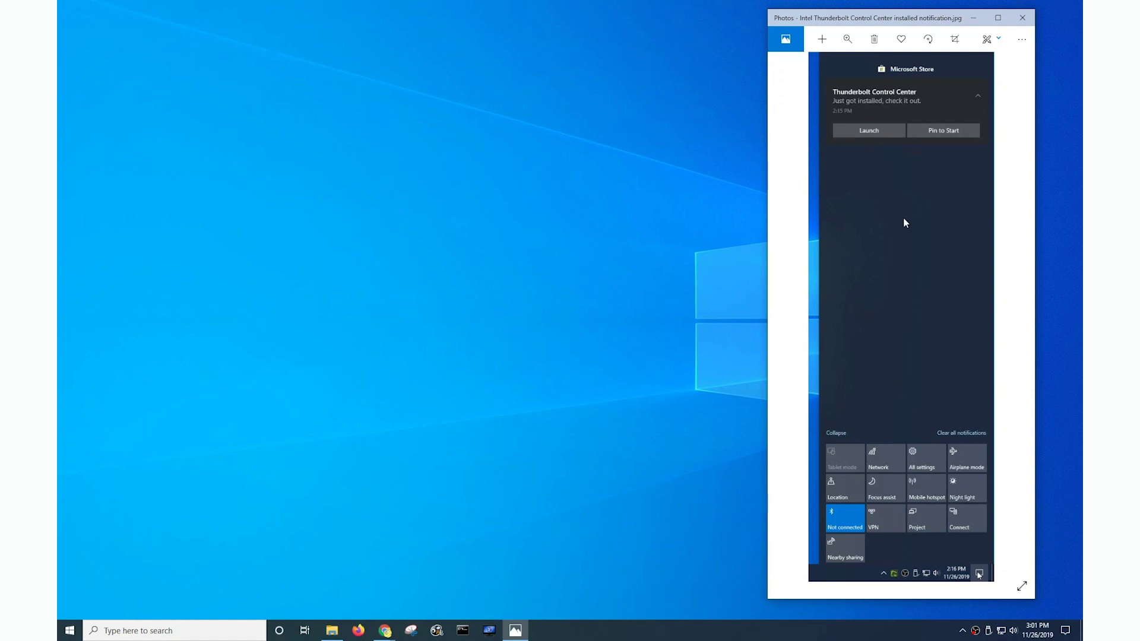
drag(919, 21, 883, 20)
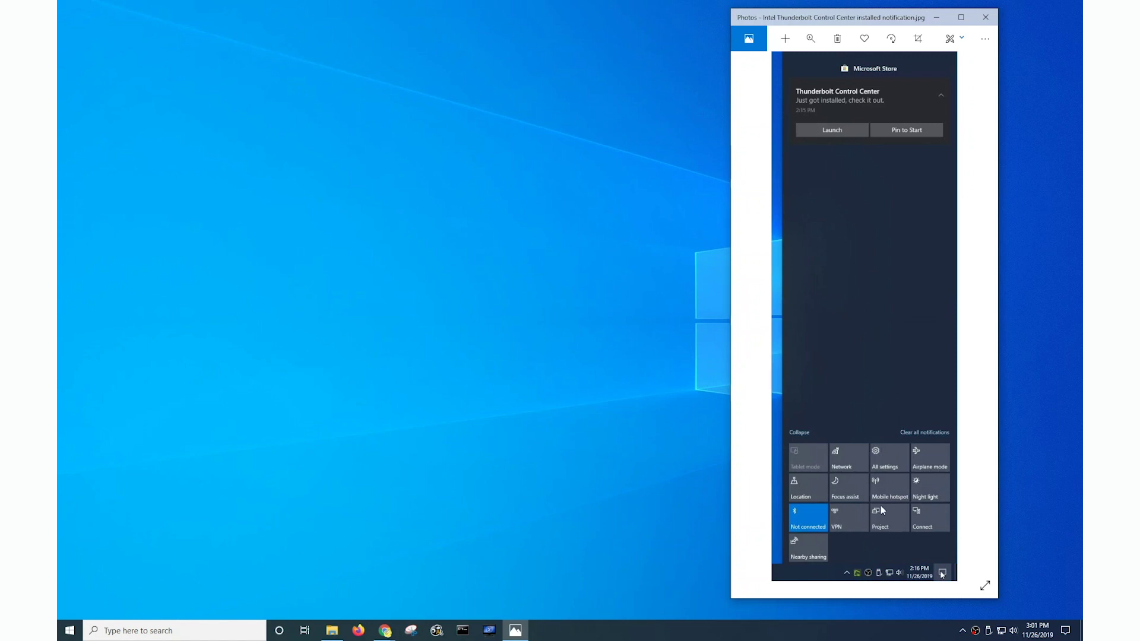
click(961, 631)
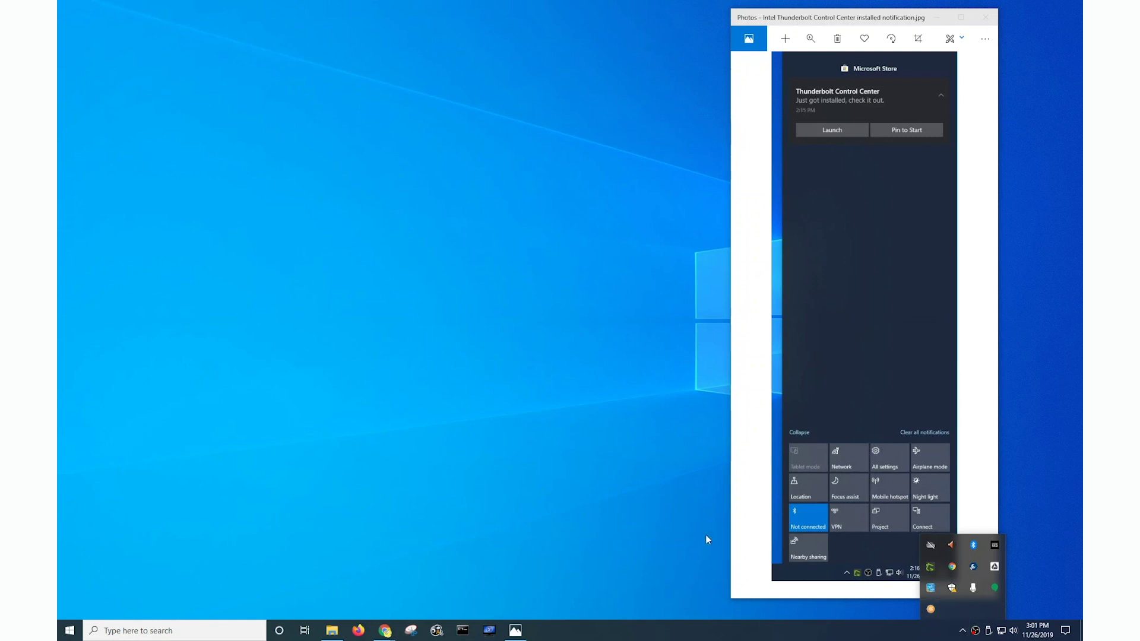
Launch Thunderbolt Control Center from a Windows search for 'thunder'.
click(619, 515)
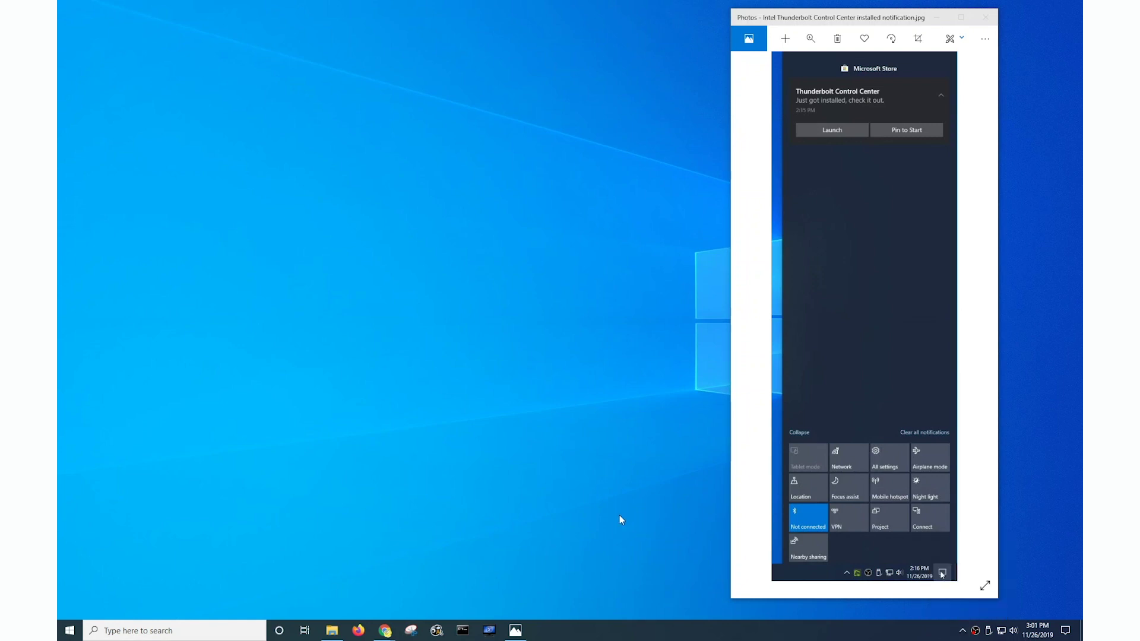
key(super)
text(thunder)
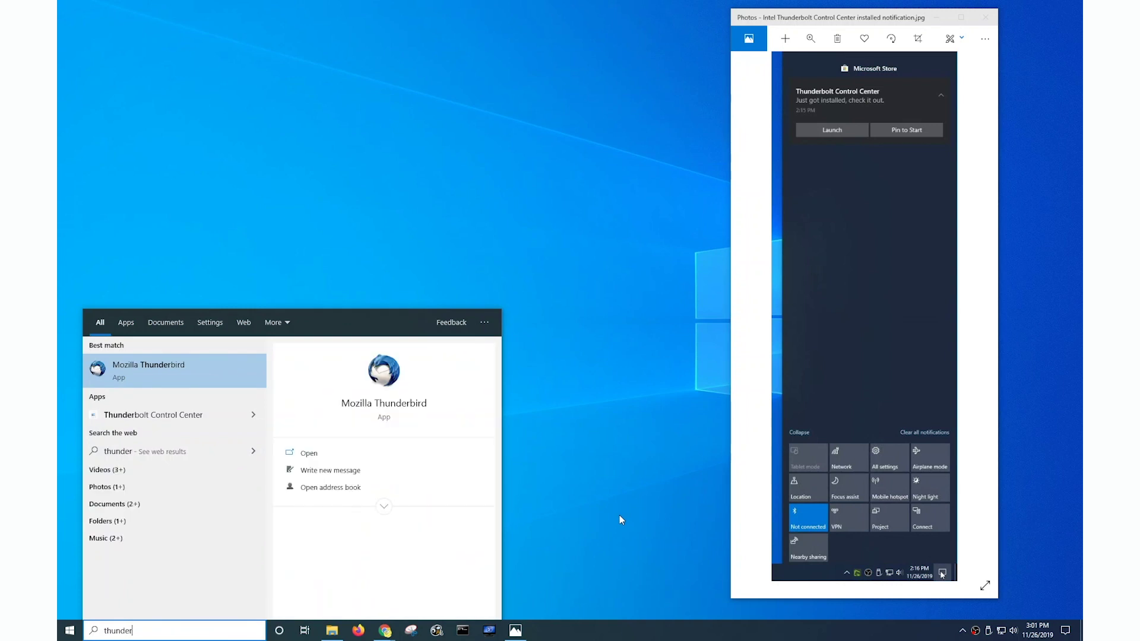
key(Down)
key(Return)
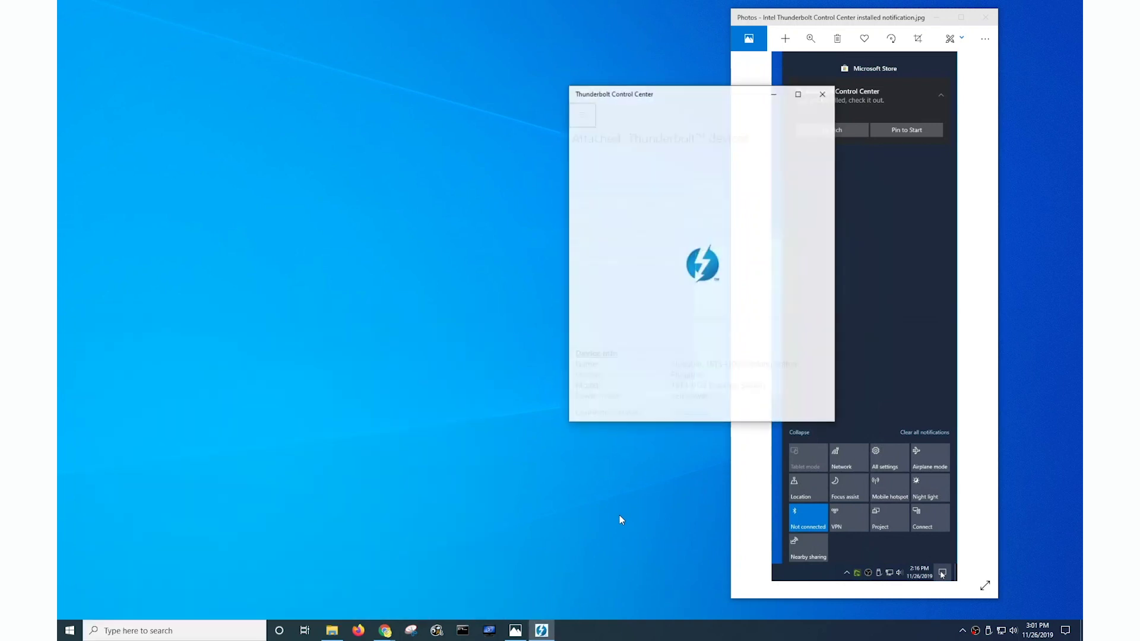
Close the Photos screenshot and center the Thunderbolt Control Center window.
click(986, 21)
drag(727, 98, 647, 115)
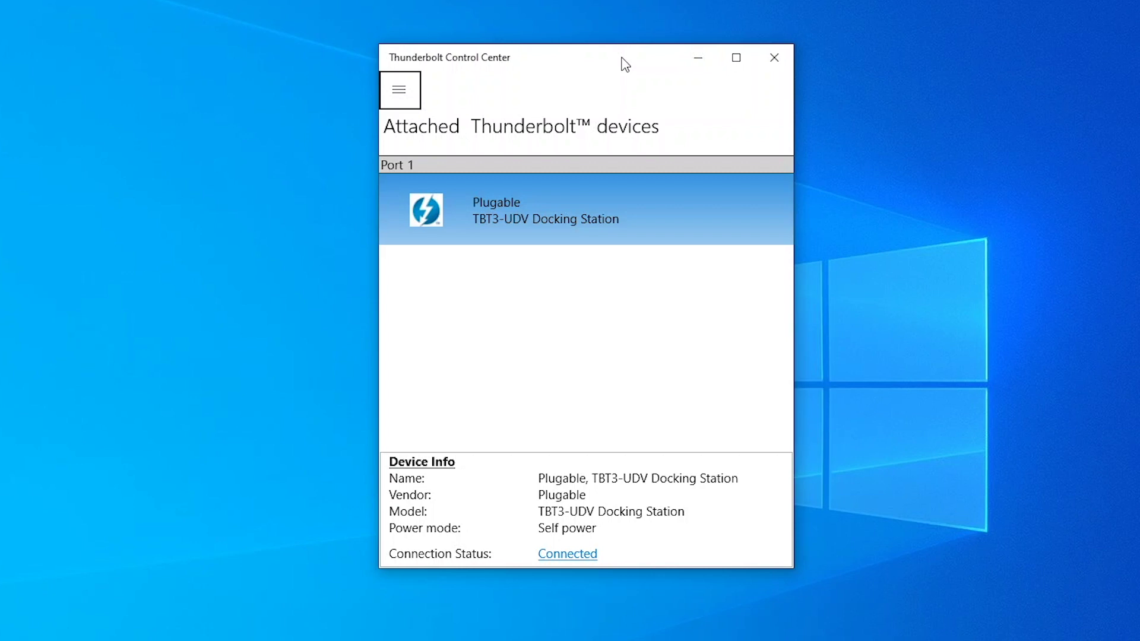
drag(611, 56, 572, 51)
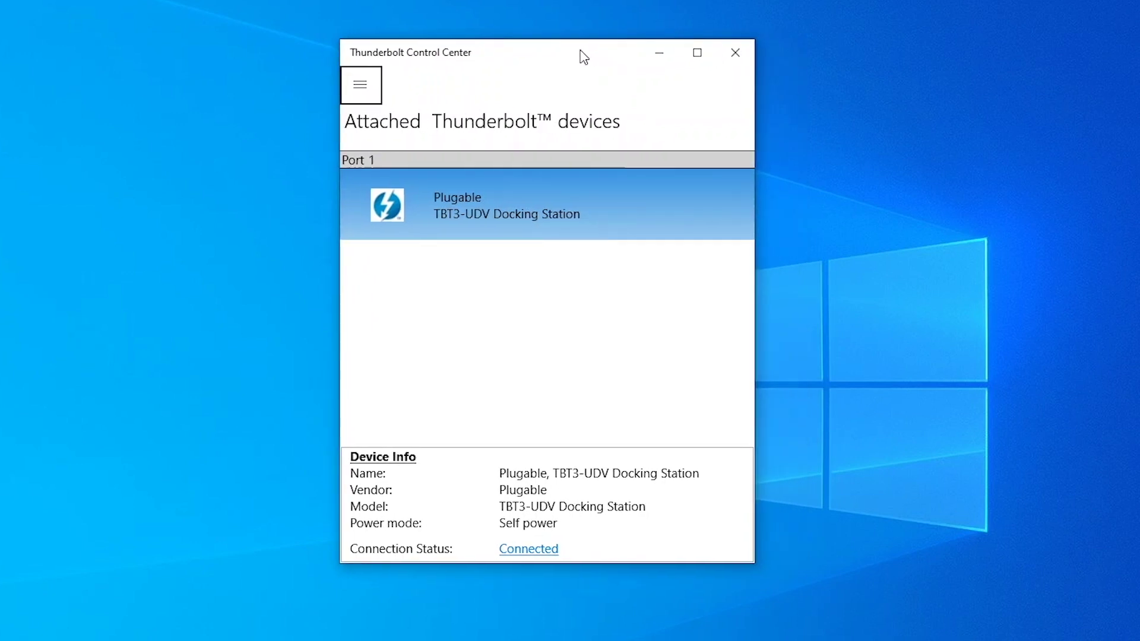
Open the hamburger menu listing Approve devices, Attached devices, Manage approved devices and About.
click(373, 94)
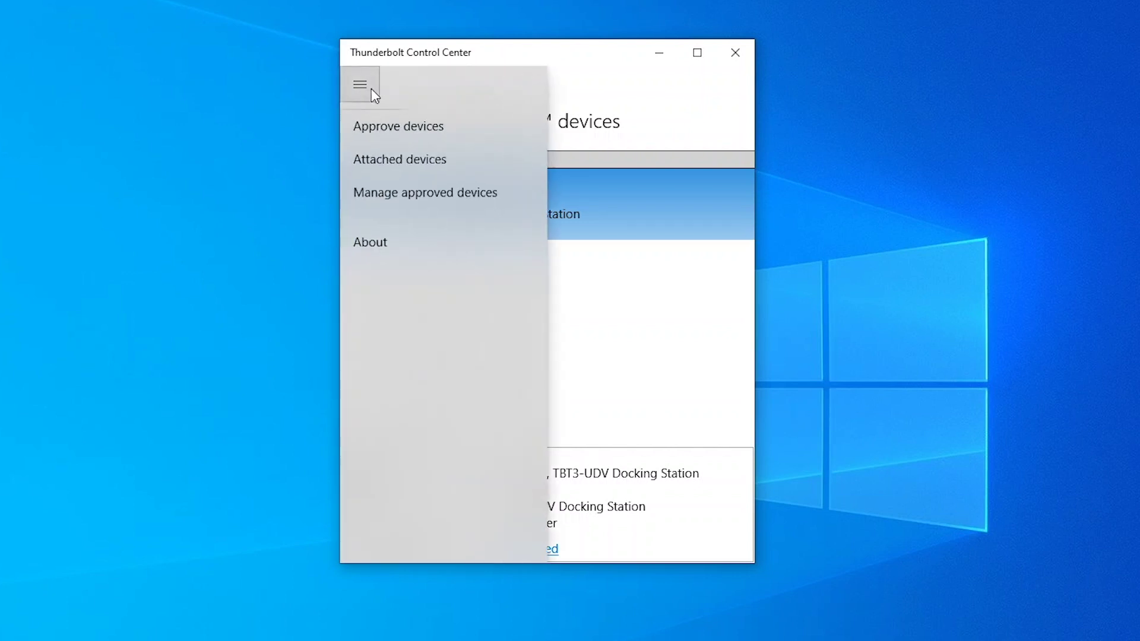
click(457, 125)
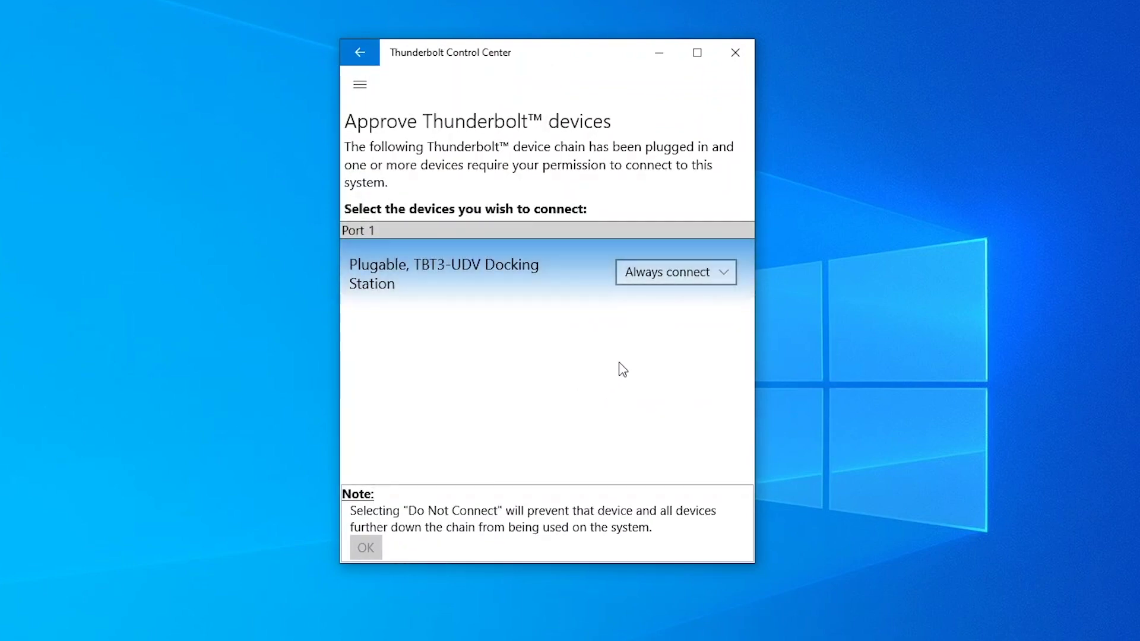
click(695, 274)
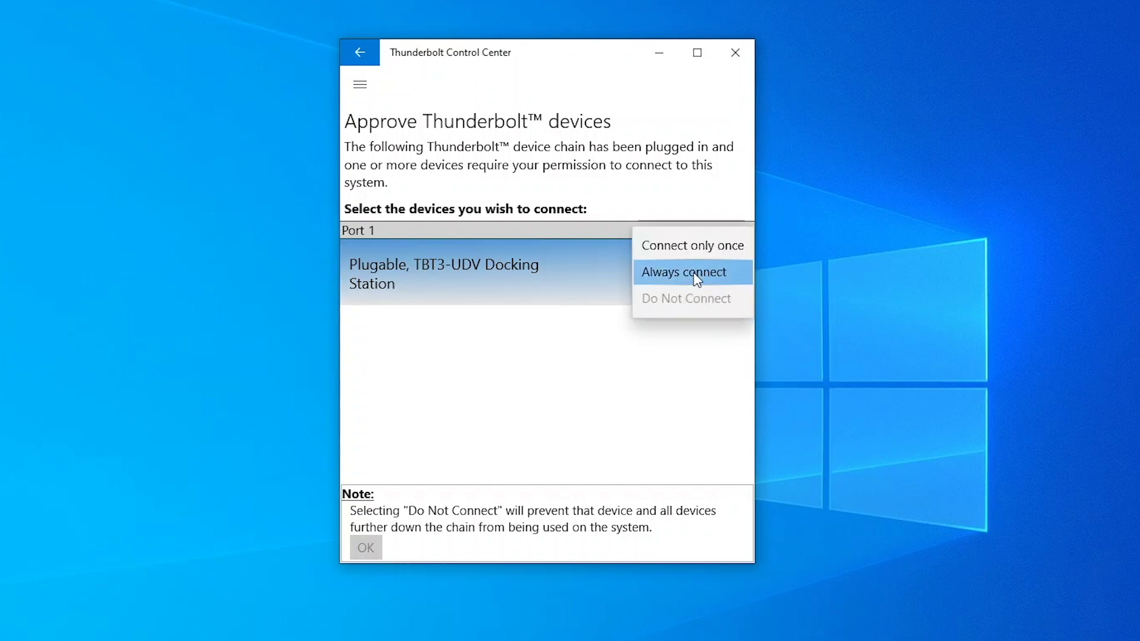
click(538, 348)
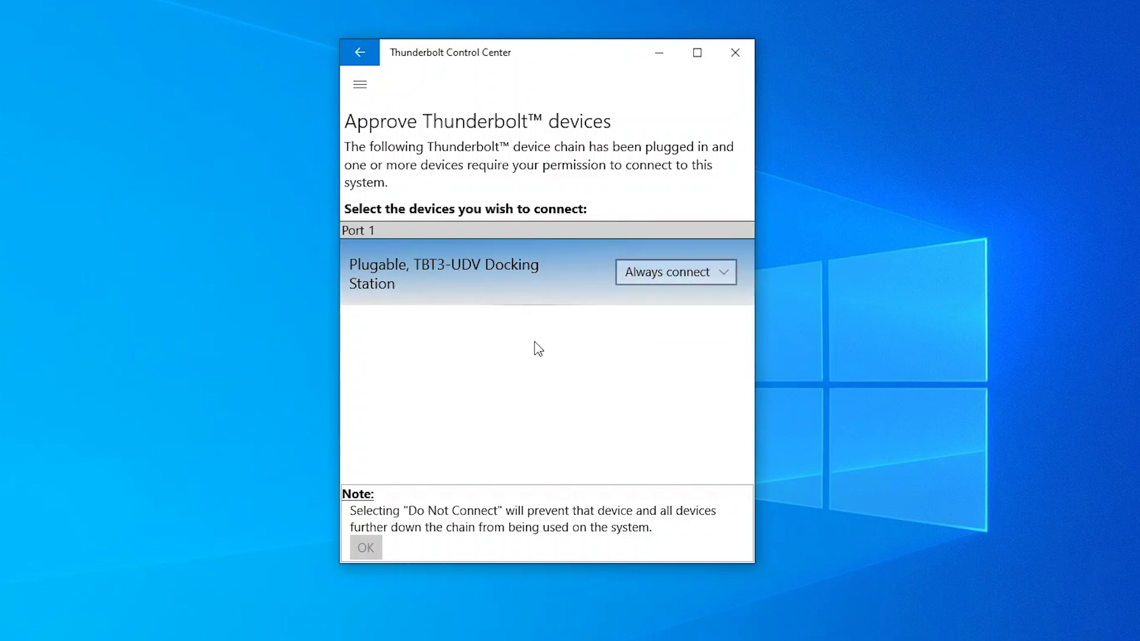
click(360, 87)
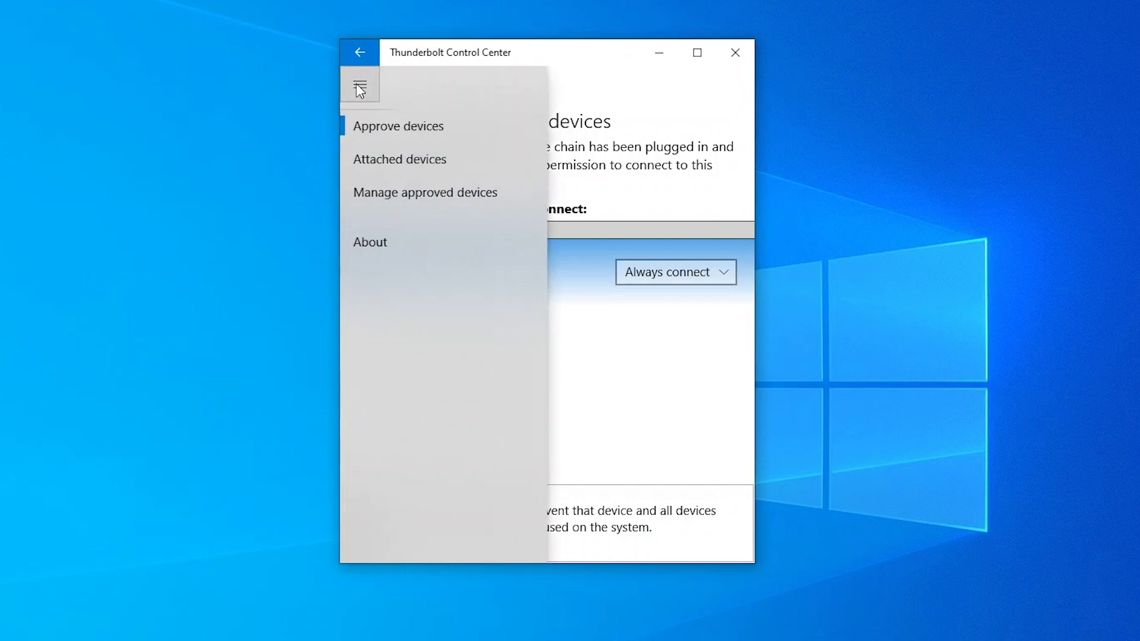
click(402, 163)
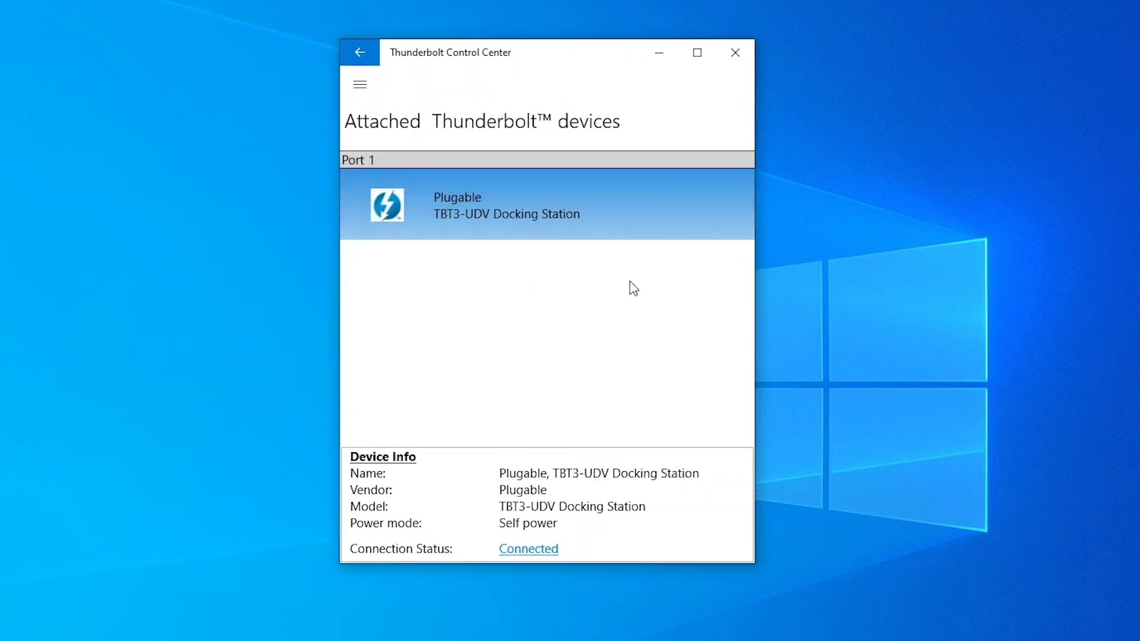
Open Manage approved devices: TBT3-UDV Docking Station attached, TBT3-HDMI2X-83 not attached.
click(361, 86)
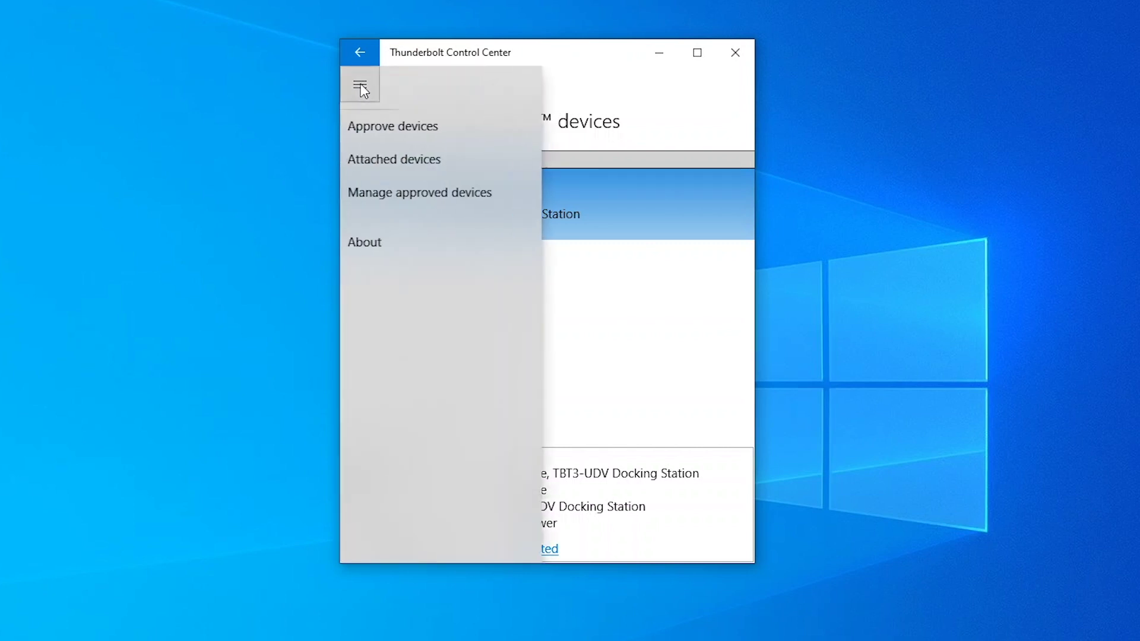
click(396, 196)
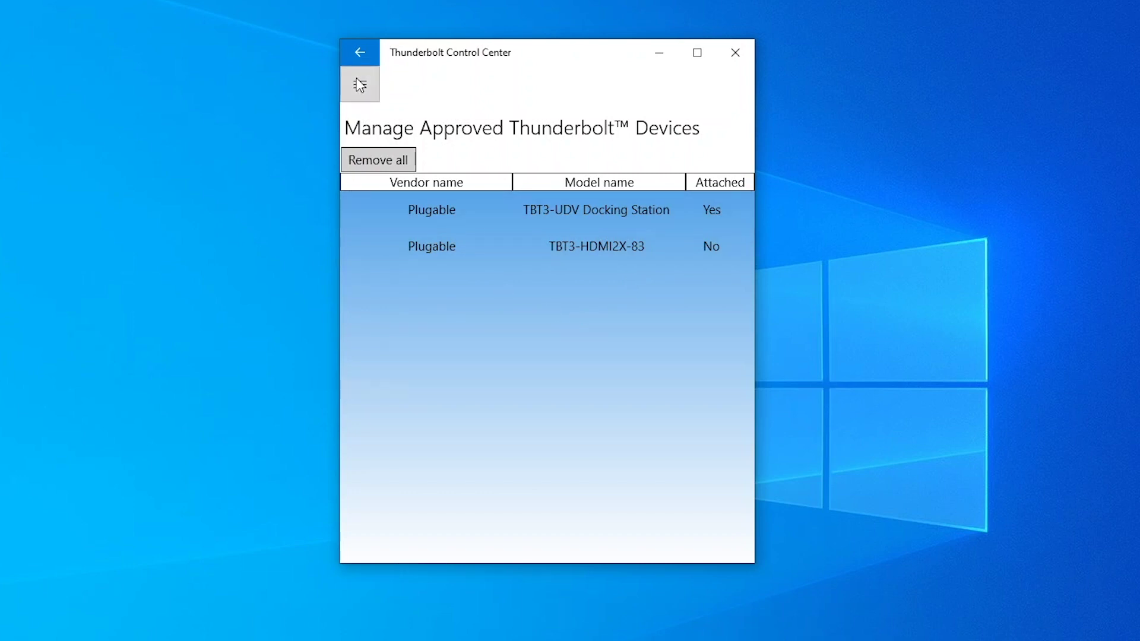
click(360, 85)
Open About to see application 1.0.18.0, driver 1.41.645.0, NVM 33.0 and SL1 security.
click(382, 244)
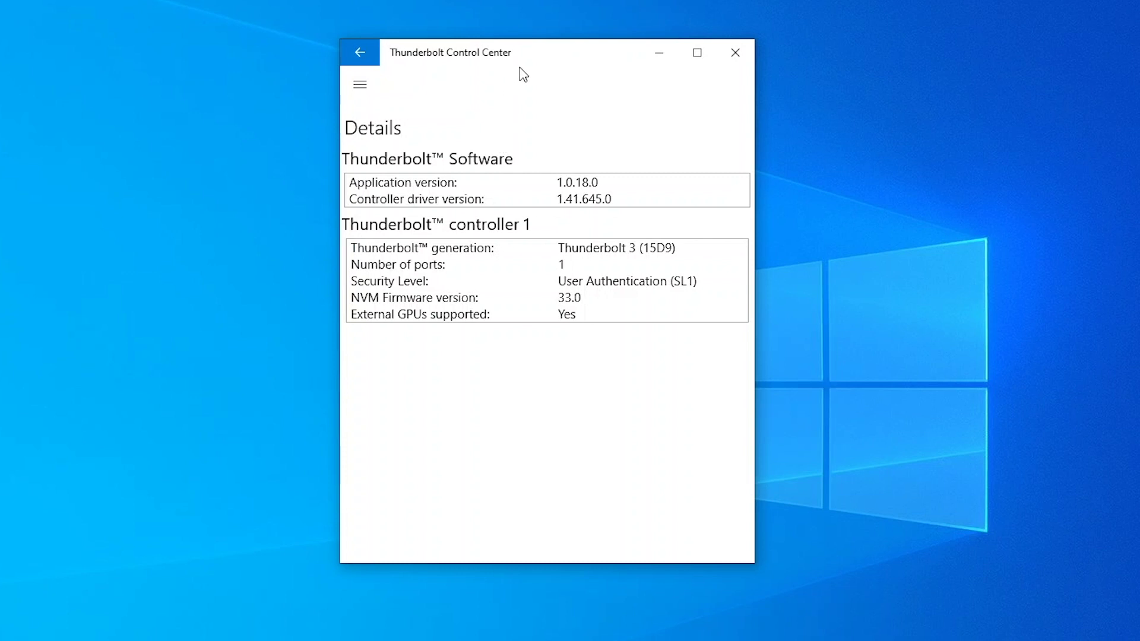
drag(547, 60, 493, 57)
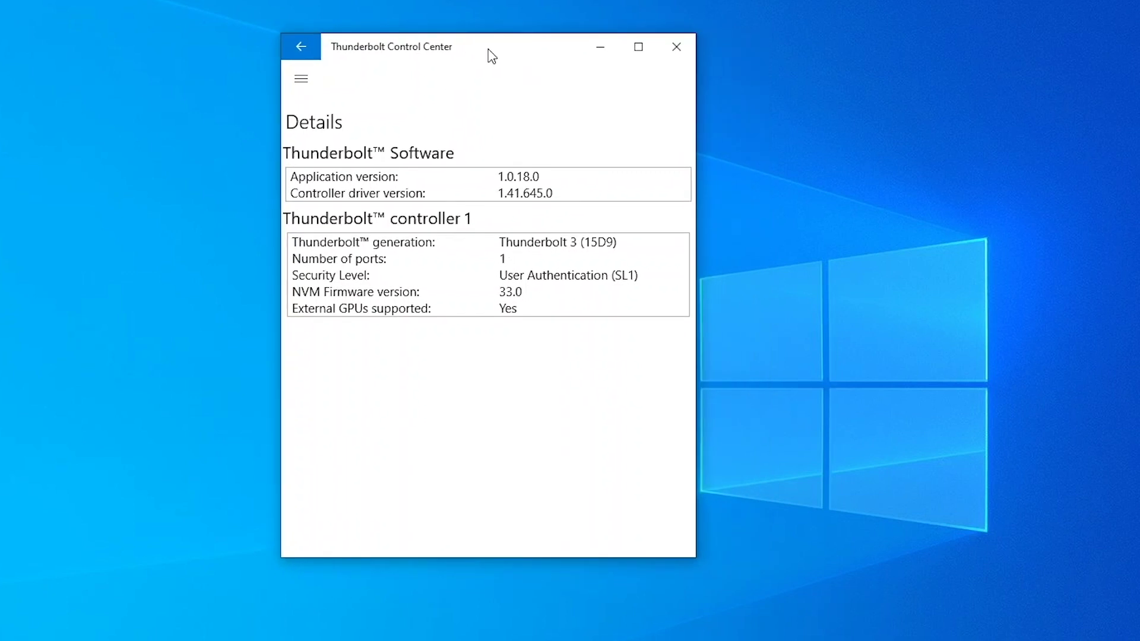
drag(492, 57, 440, 29)
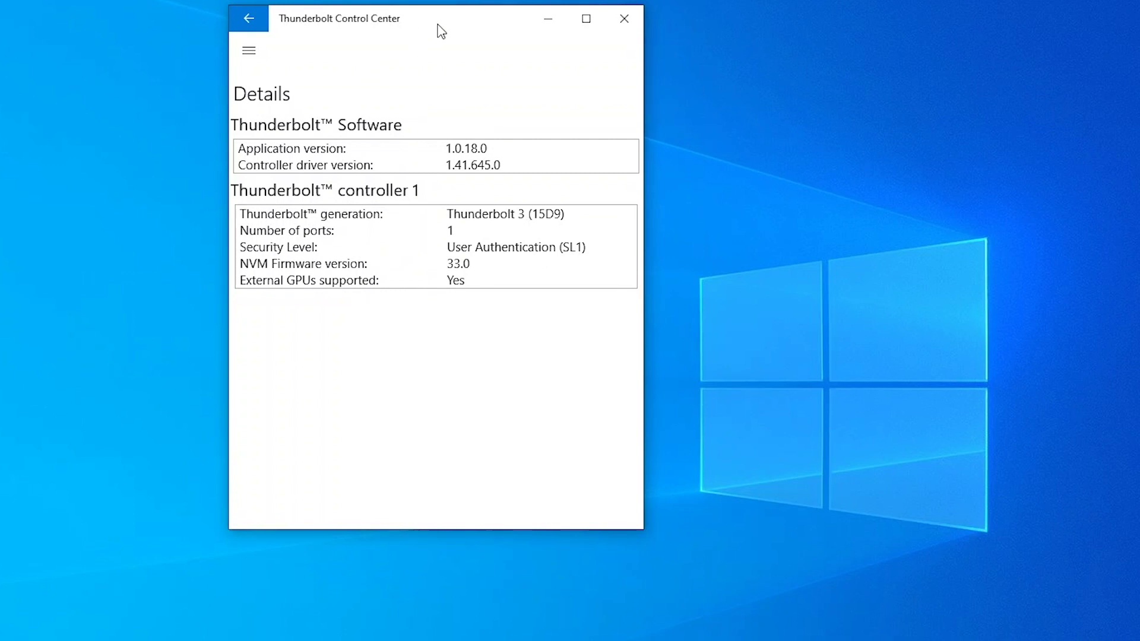
drag(440, 28, 473, 30)
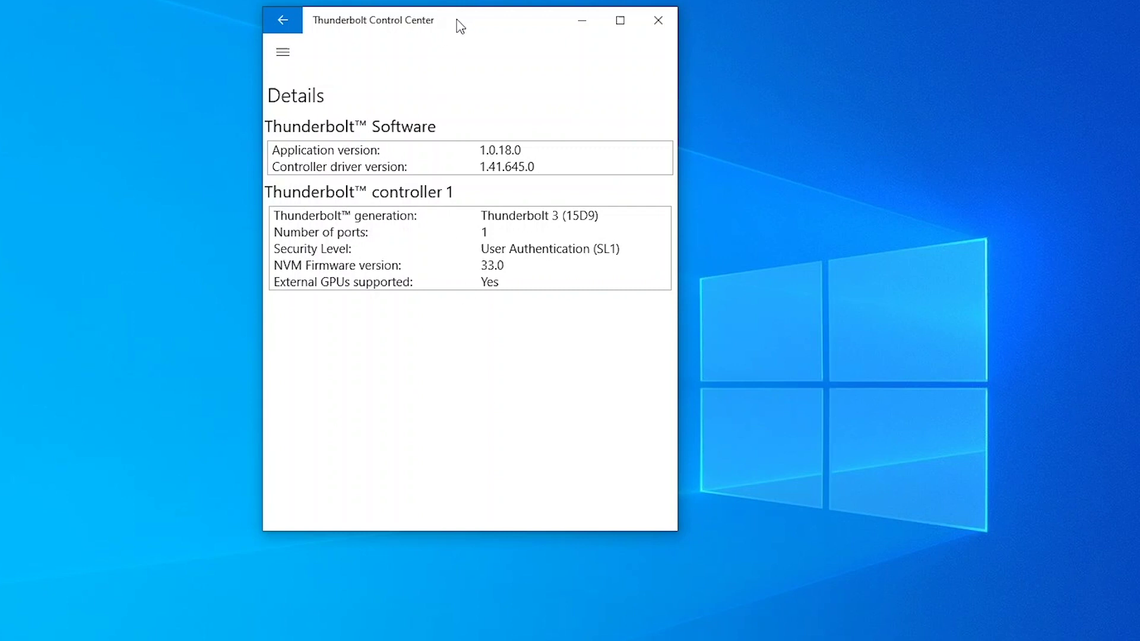
drag(461, 26, 505, 27)
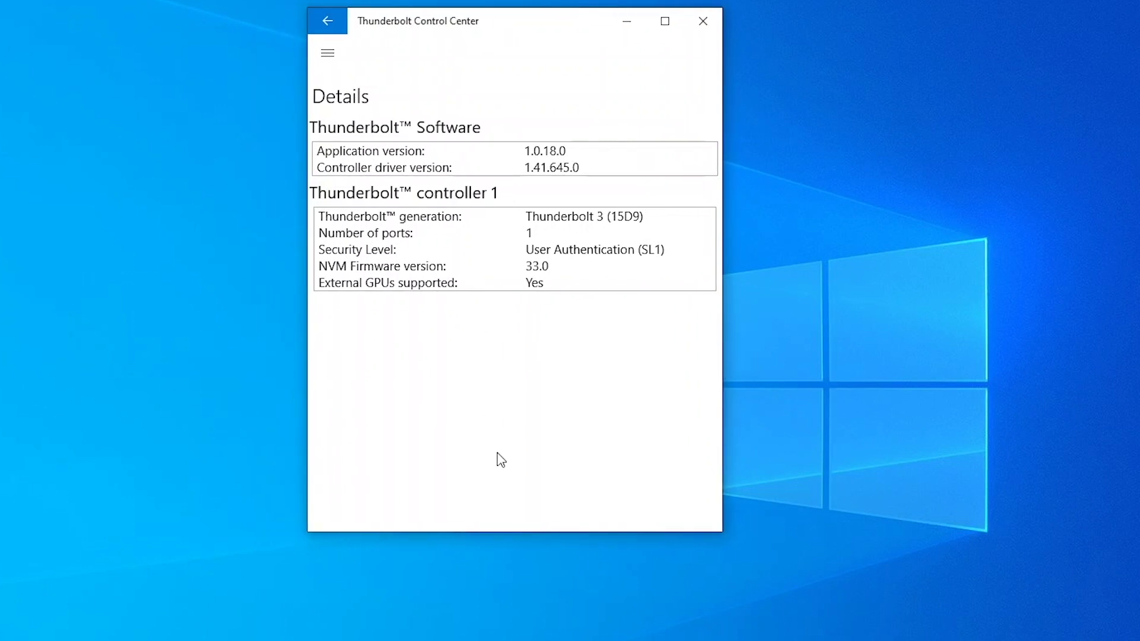